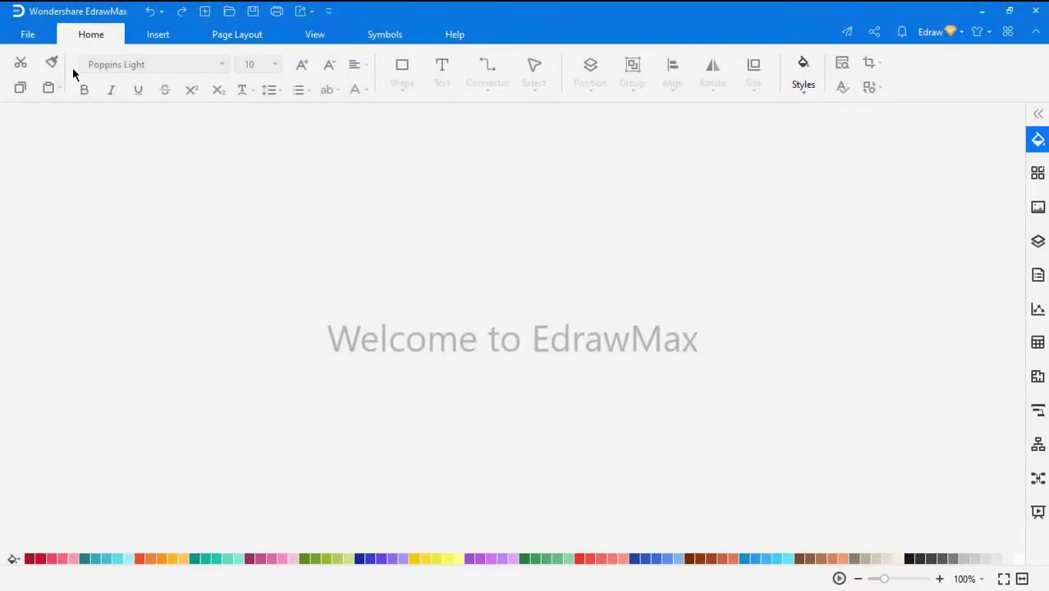
Create a new document and browse to the Map category's Subway Map templates.
click(27, 37)
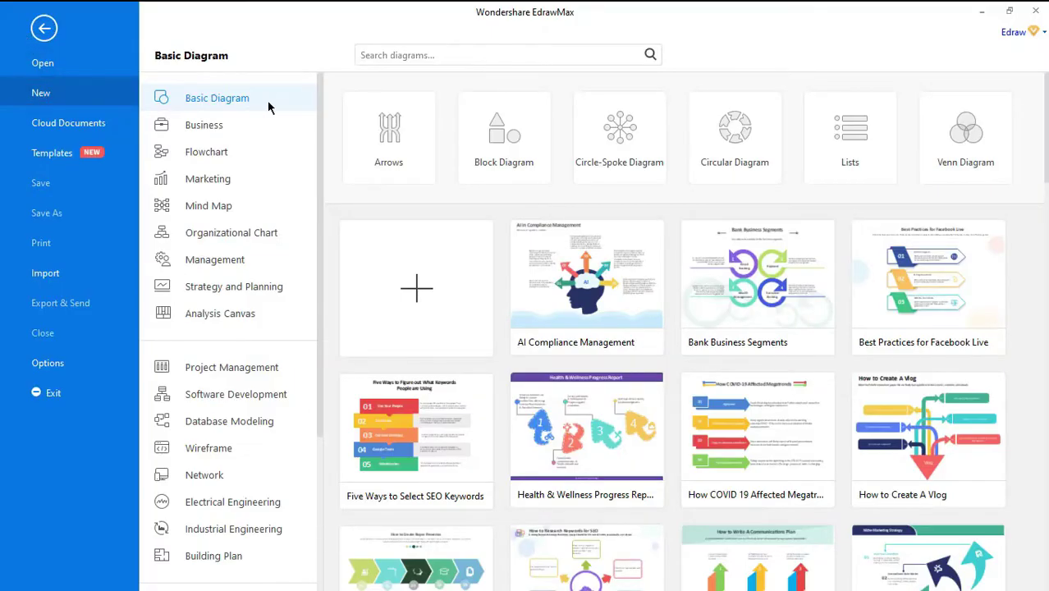
drag(321, 129, 335, 306)
click(200, 471)
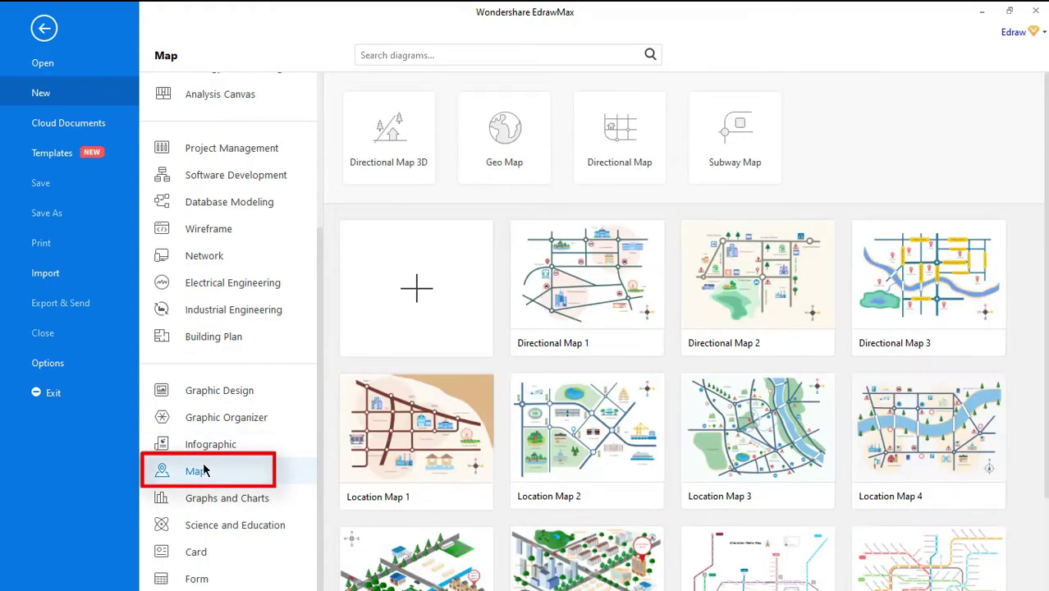
click(712, 123)
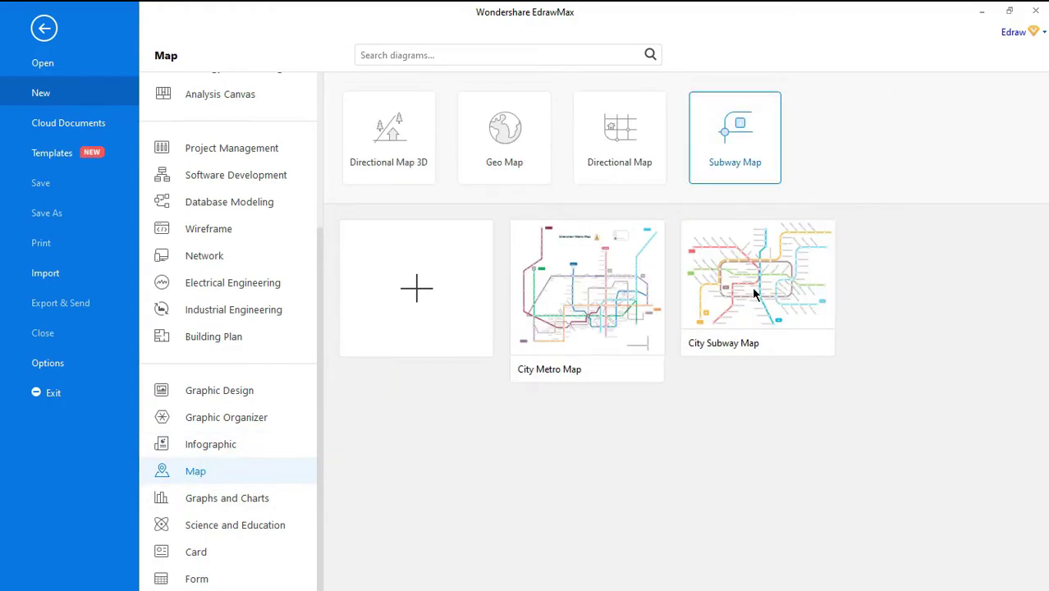
Start a blank subway drawing and place two top corner track pieces, extending their arms down the sides.
click(417, 295)
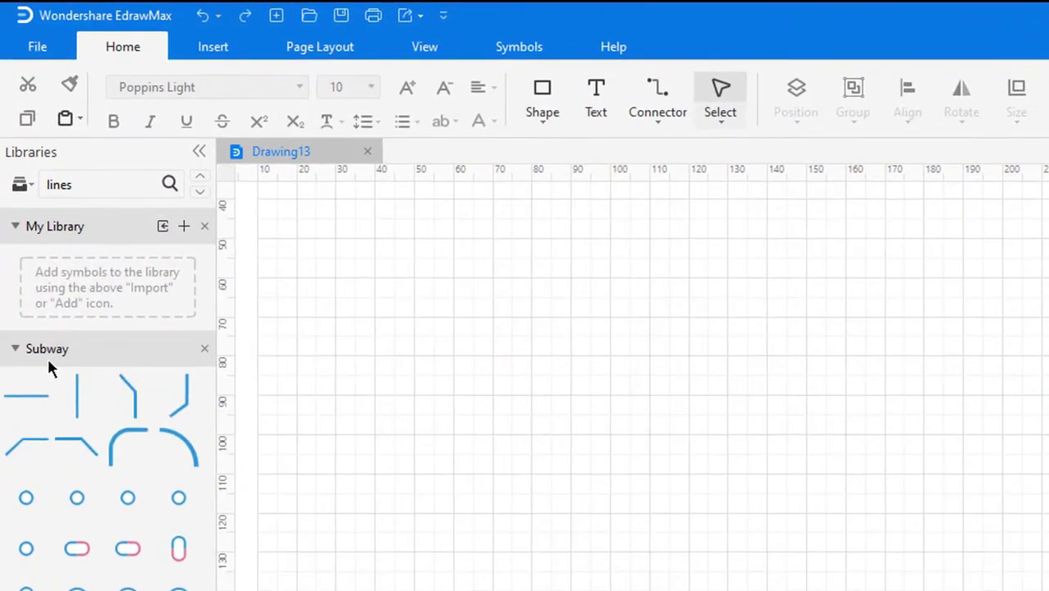
drag(127, 447, 772, 243)
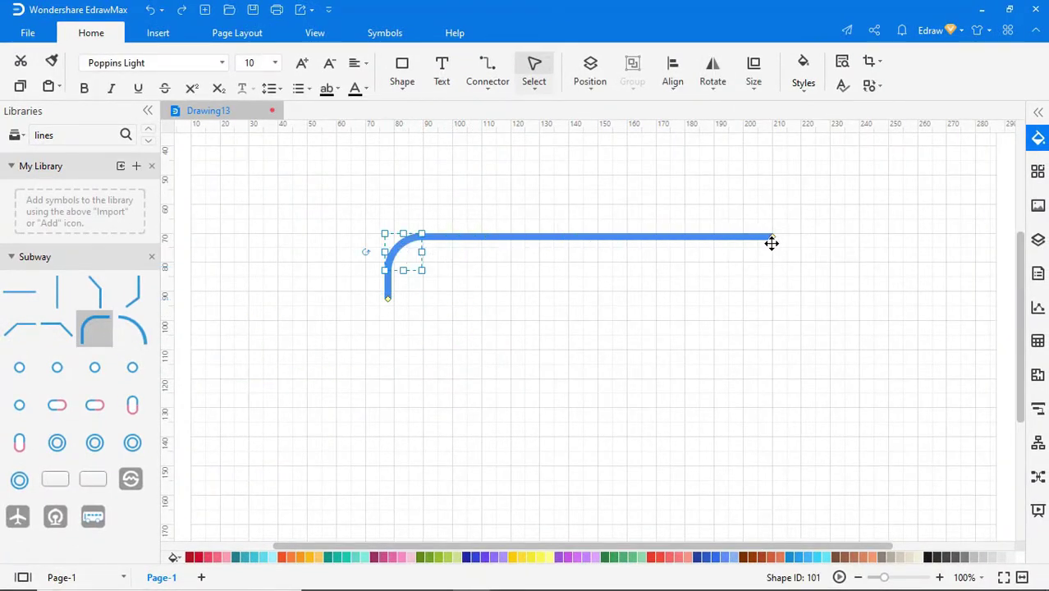
drag(110, 328, 812, 251)
key(ctrl+r)
drag(833, 302, 832, 421)
drag(389, 297, 388, 422)
Add bottom-left and bottom-right corner pieces and join them to close the loop.
drag(95, 329, 392, 471)
drag(422, 484, 703, 482)
drag(95, 328, 813, 474)
drag(770, 482, 701, 483)
click(704, 449)
Colour the whole loop brown and remove its outline with No line.
key(ctrl+a)
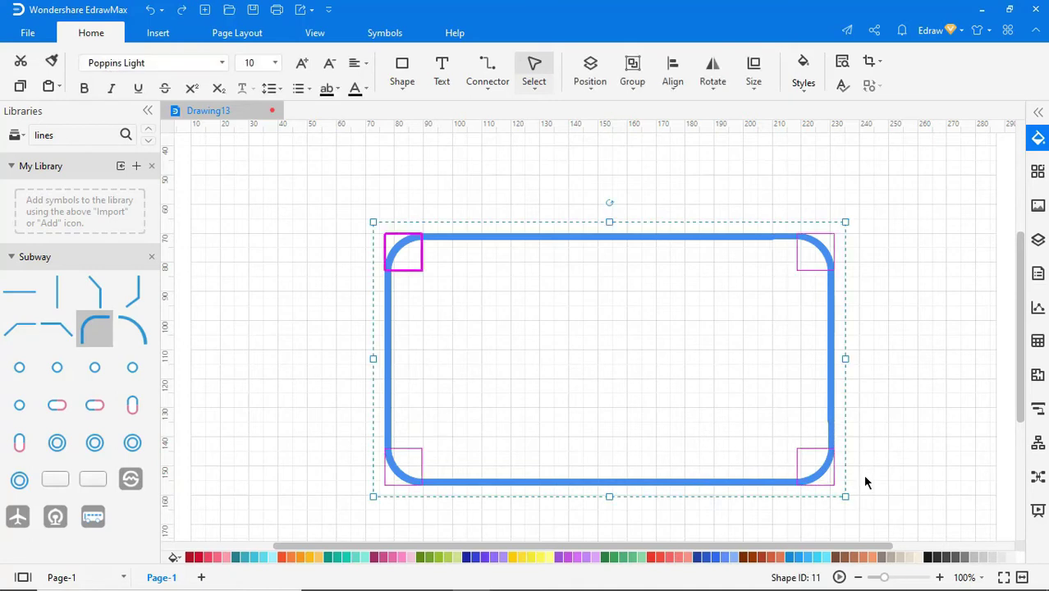
click(845, 558)
click(1038, 112)
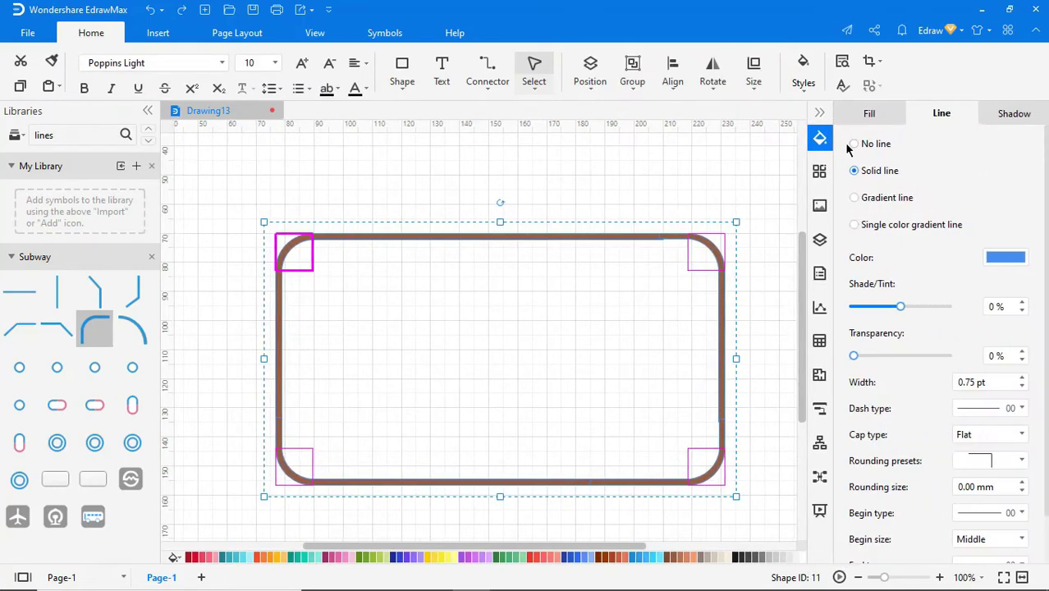
click(852, 141)
click(821, 111)
click(860, 211)
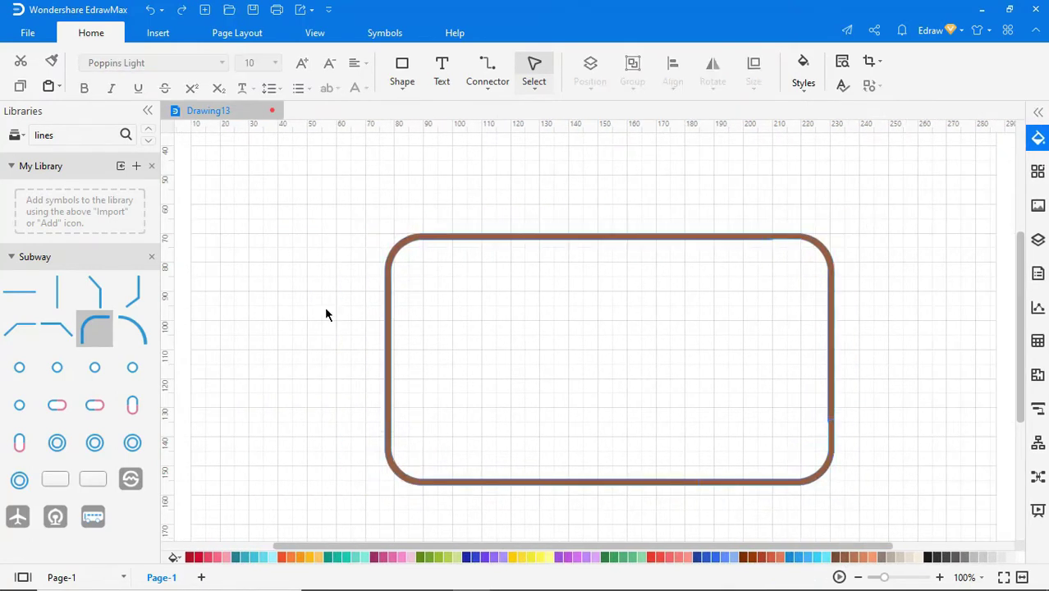
Start a new route at the loop's top-left, with corner pieces turning up and right along the top.
drag(96, 328, 688, 226)
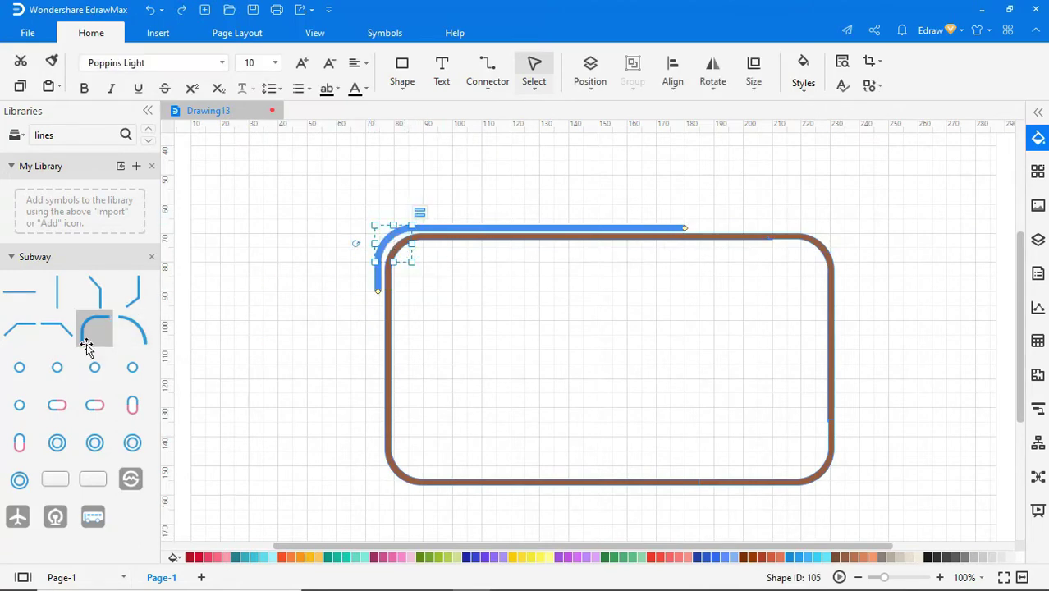
drag(95, 329, 733, 216)
scroll(730, 217, up, 2)
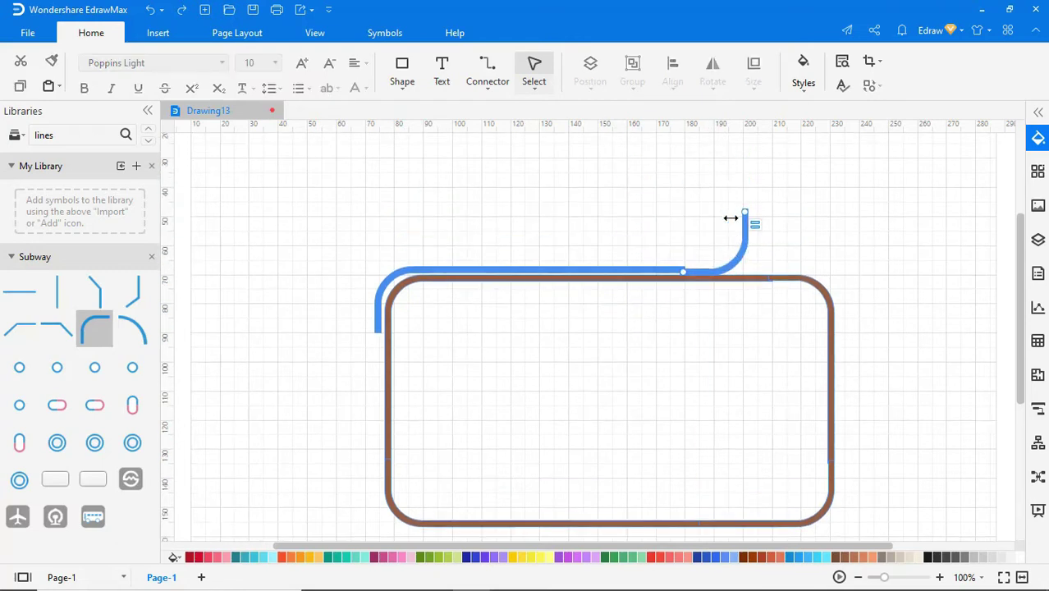
scroll(755, 275, down, 3)
click(726, 213)
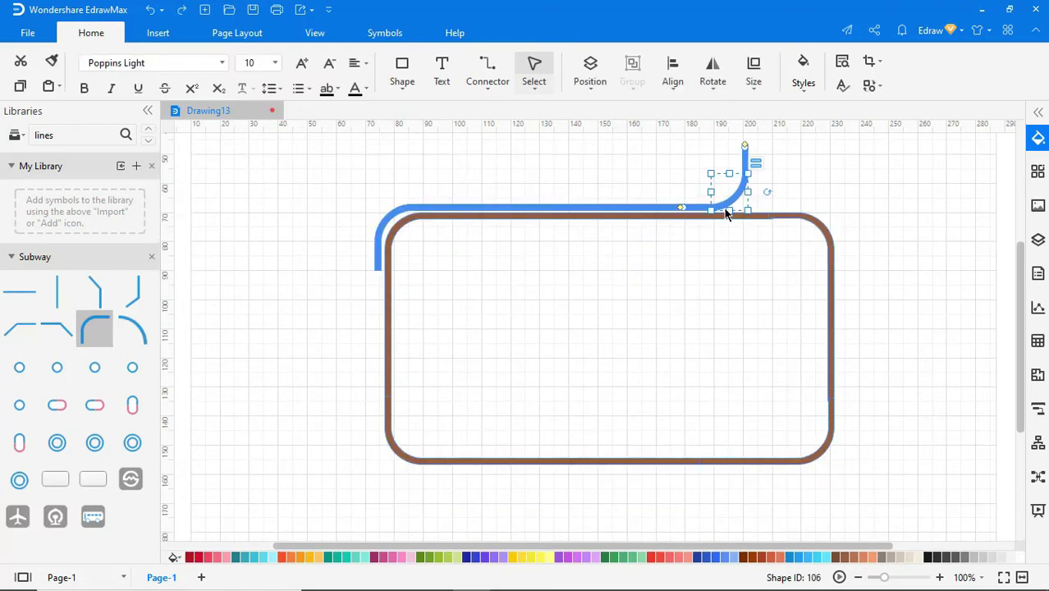
scroll(811, 227, up, 2)
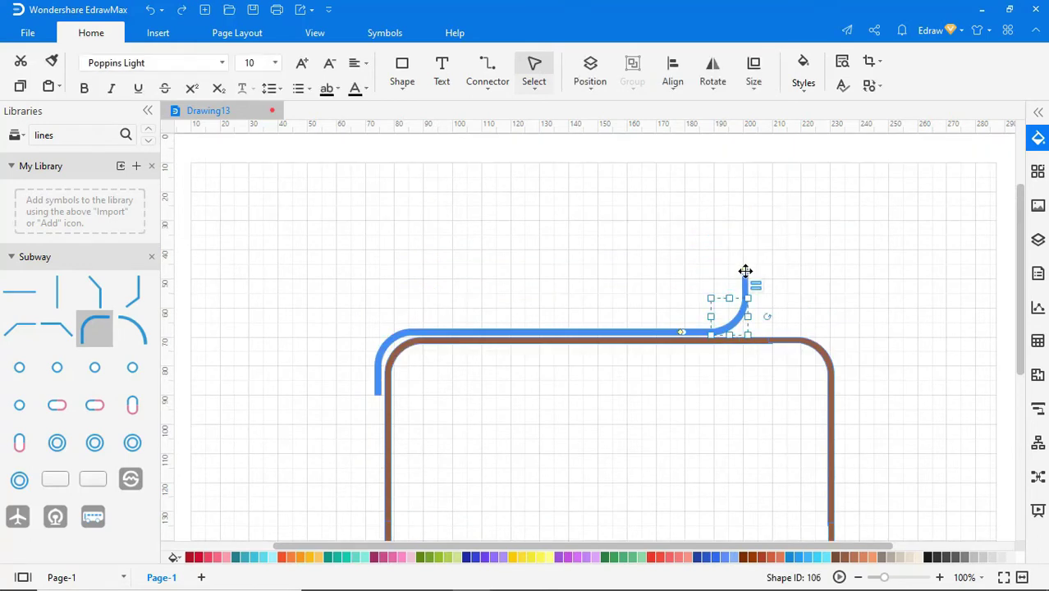
drag(747, 271, 744, 235)
drag(95, 329, 1014, 174)
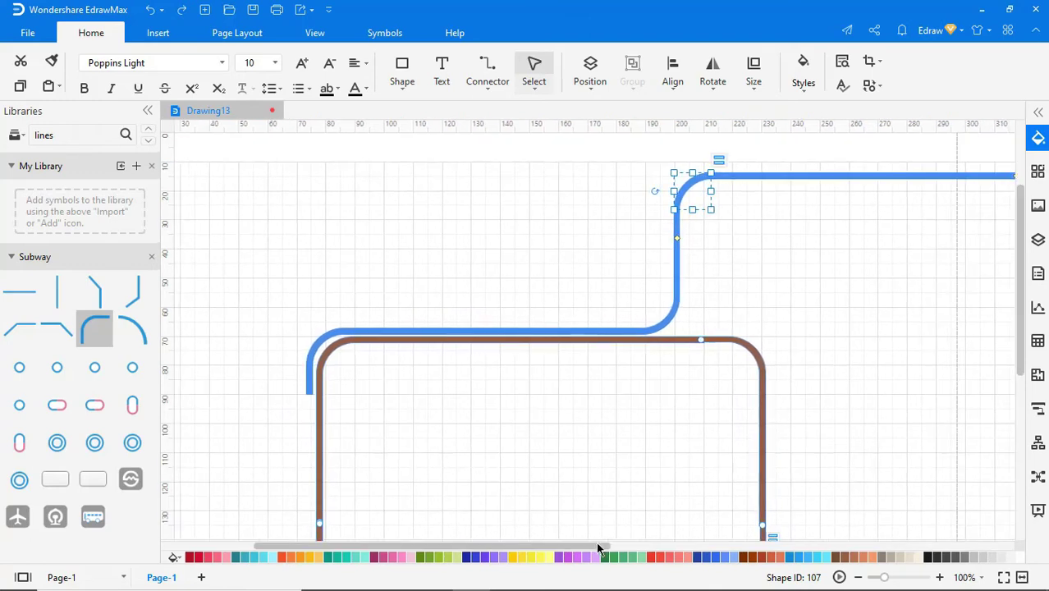
drag(594, 548, 537, 547)
scroll(546, 365, down, 2)
Extend the blue route down the loop's left side and past the page bottom.
click(459, 308)
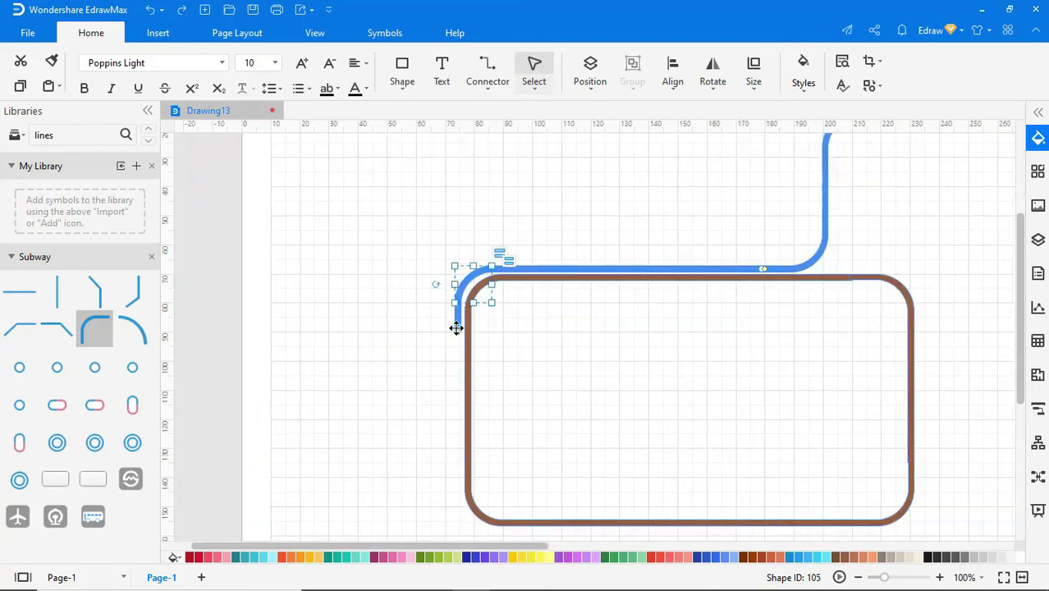
drag(457, 330, 448, 423)
drag(95, 329, 458, 423)
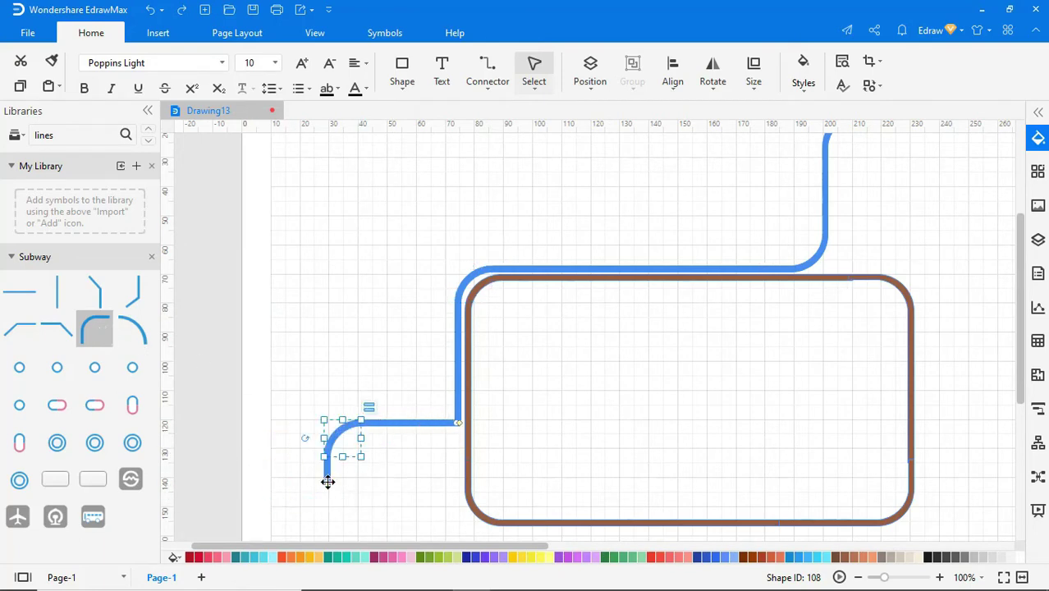
drag(327, 484, 328, 569)
click(424, 453)
click(448, 290)
click(547, 310)
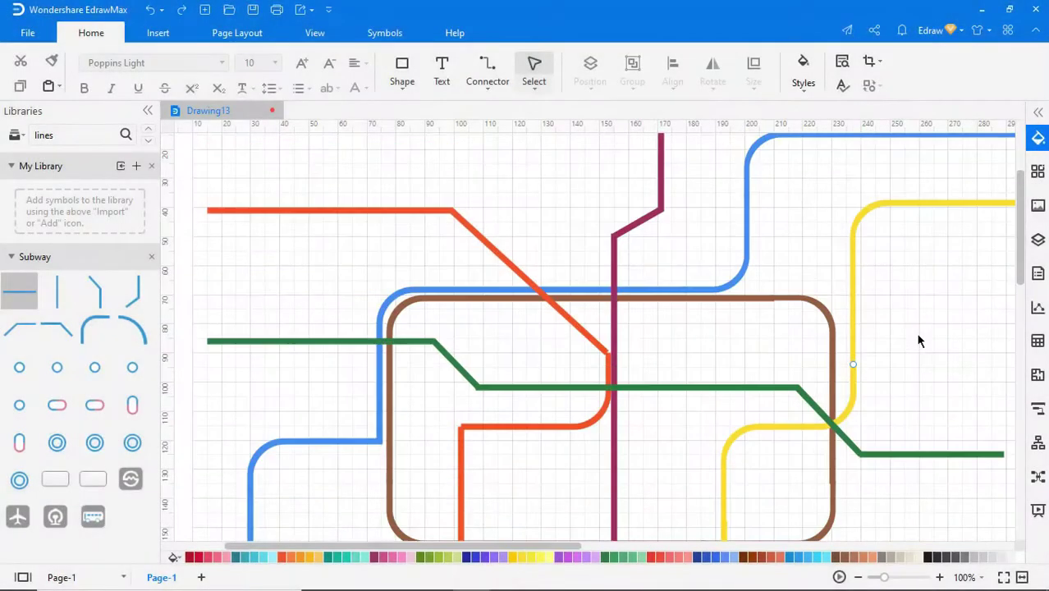
scroll(920, 341, up, 2)
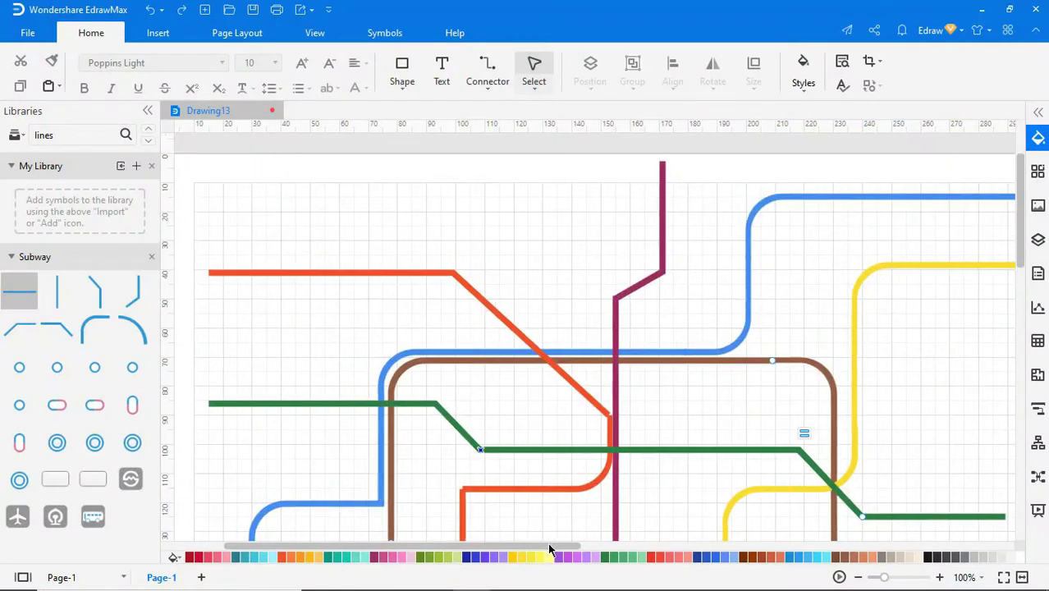
Place station markers along the red line, duplicating them with Ctrl+D.
drag(547, 547, 522, 545)
drag(132, 368, 263, 272)
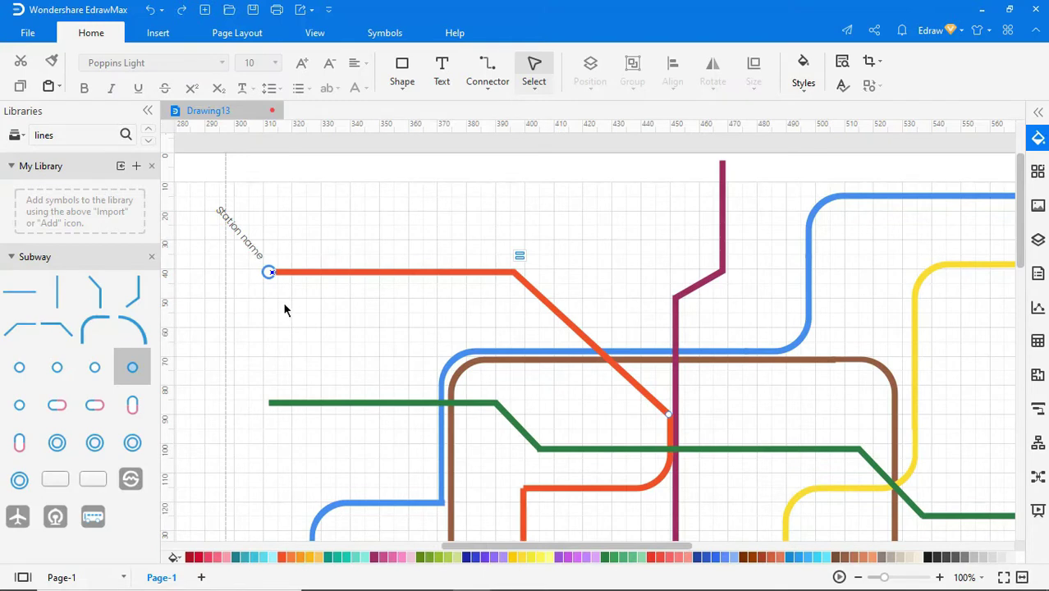
click(268, 273)
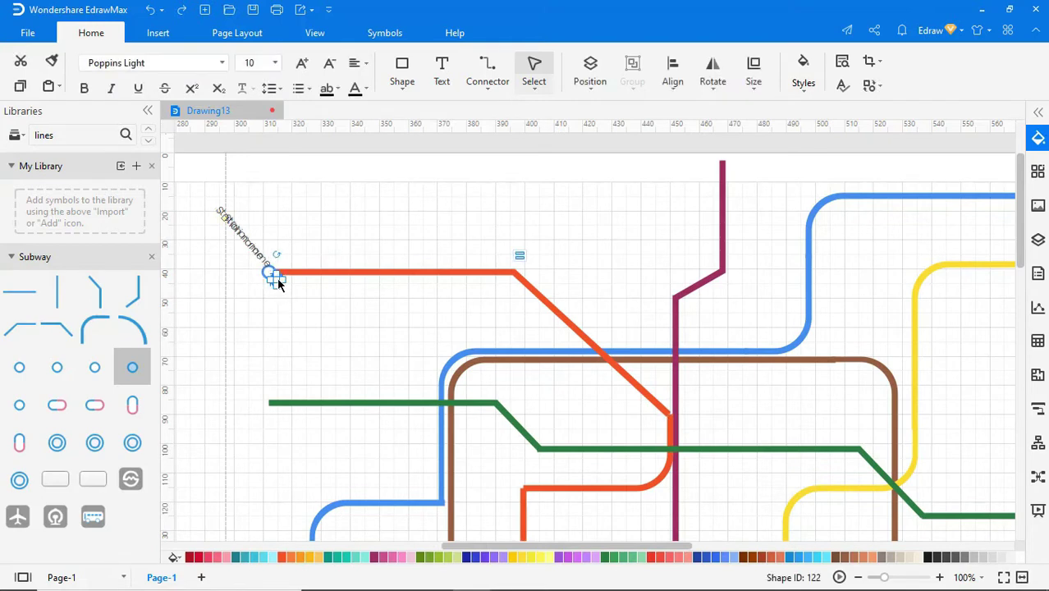
drag(270, 278, 323, 281)
key(ctrl+d)
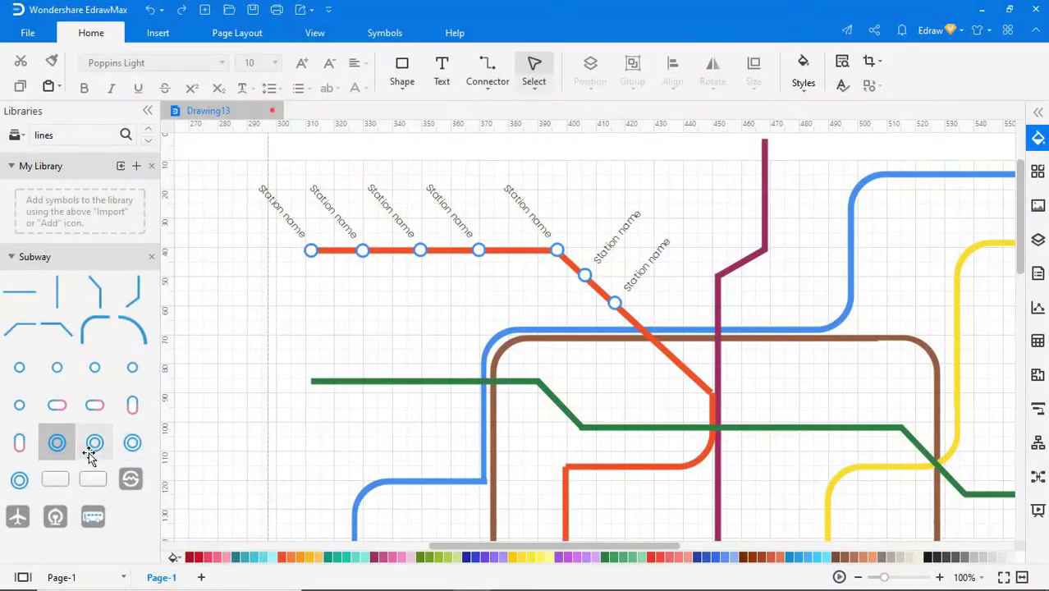
Add another station, a pill-shaped transfer station and an airport icon beside the blue line.
drag(95, 444, 646, 335)
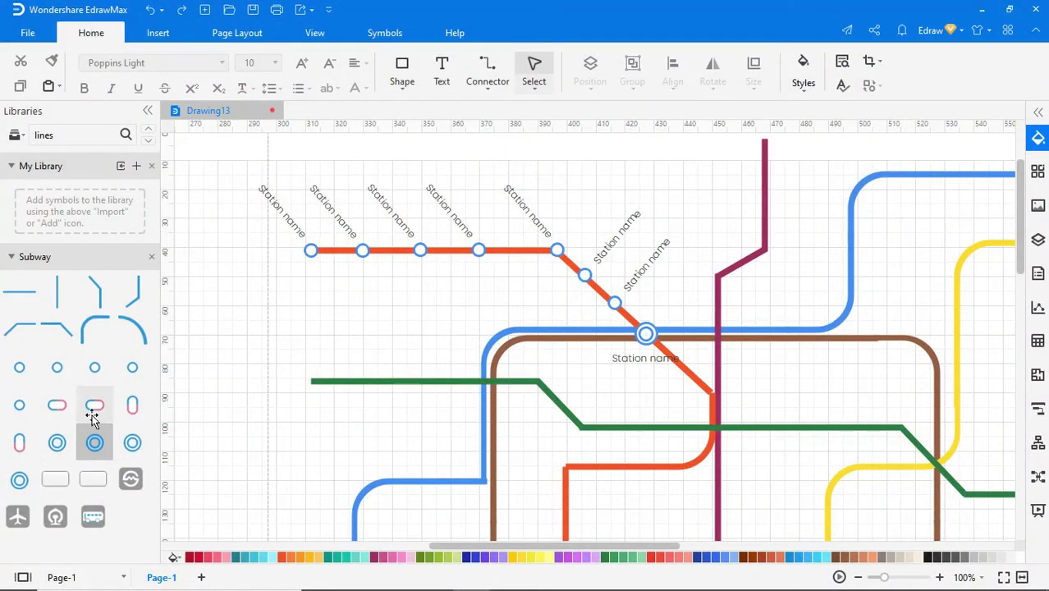
drag(94, 406, 675, 388)
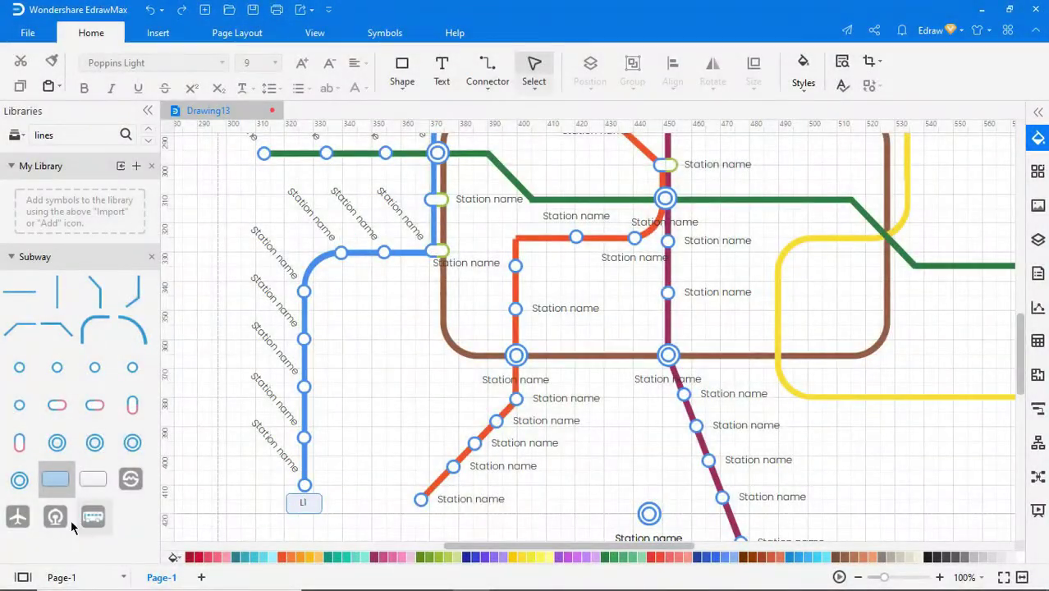
drag(17, 517, 331, 458)
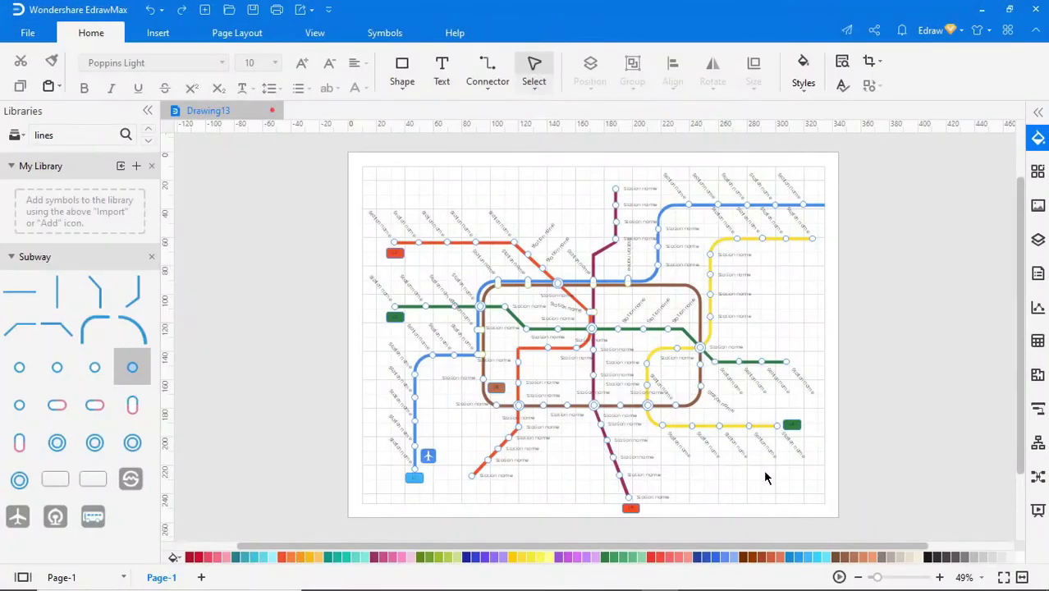
Draw a text box above the red line and type 'City Subway Map'.
click(437, 72)
drag(420, 185, 544, 201)
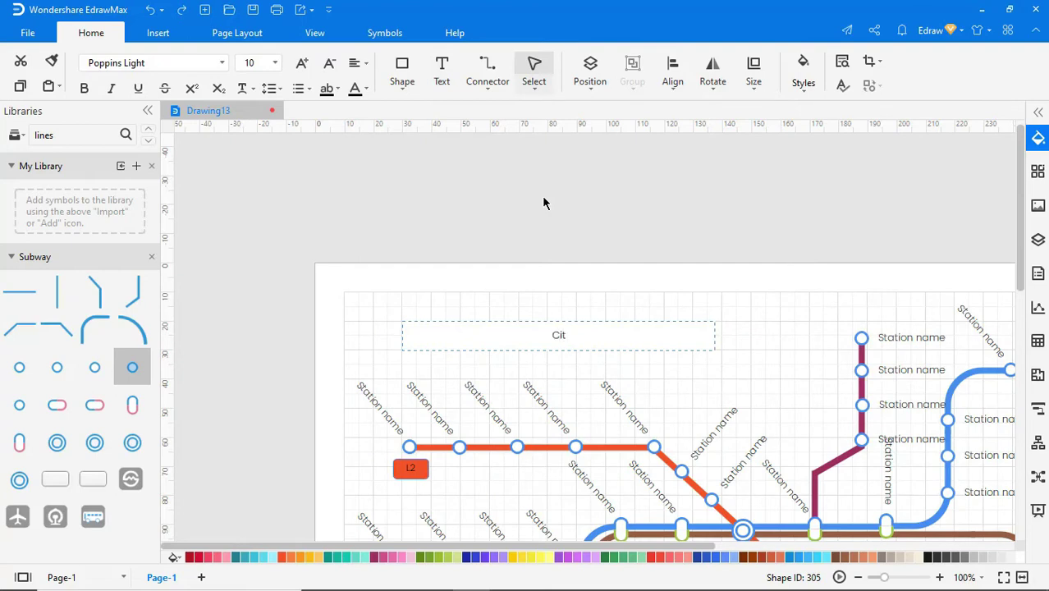
text(City Subway Map)
Format the title text at size 26, bold, in light-blue font colour.
drag(613, 335, 520, 323)
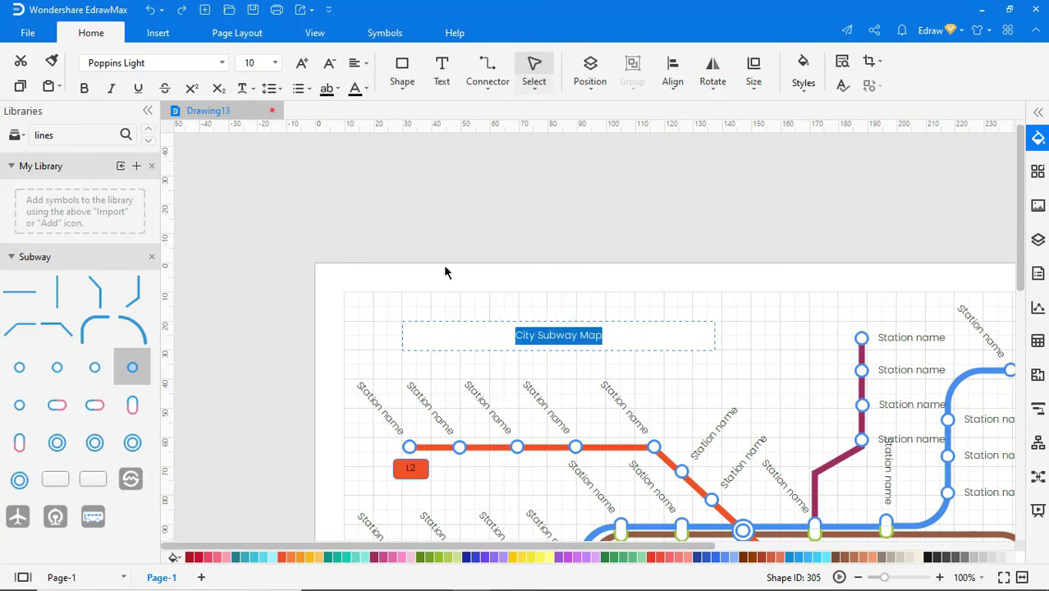
click(263, 62)
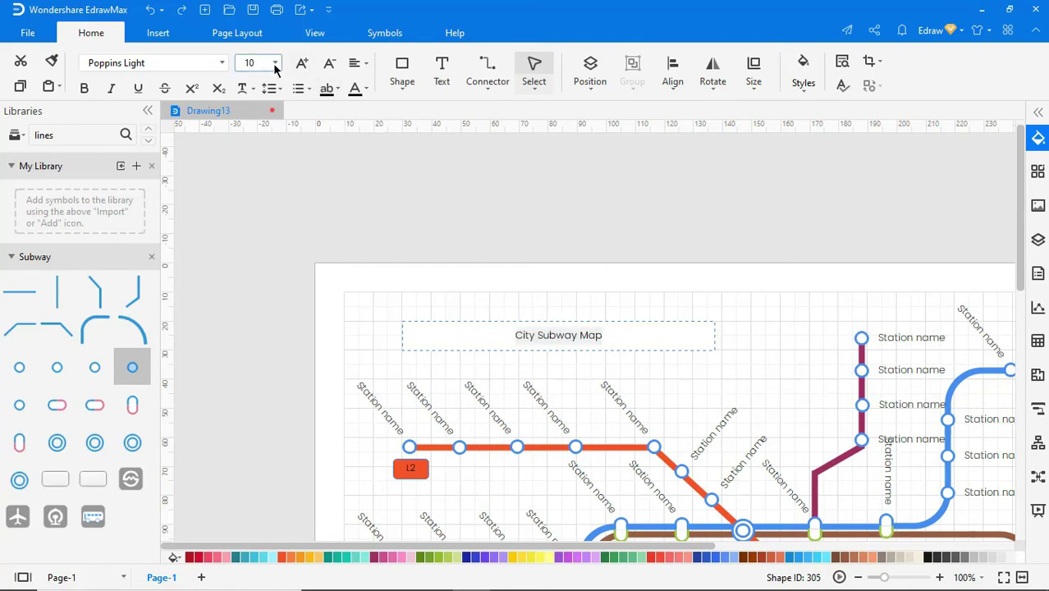
click(275, 65)
click(255, 396)
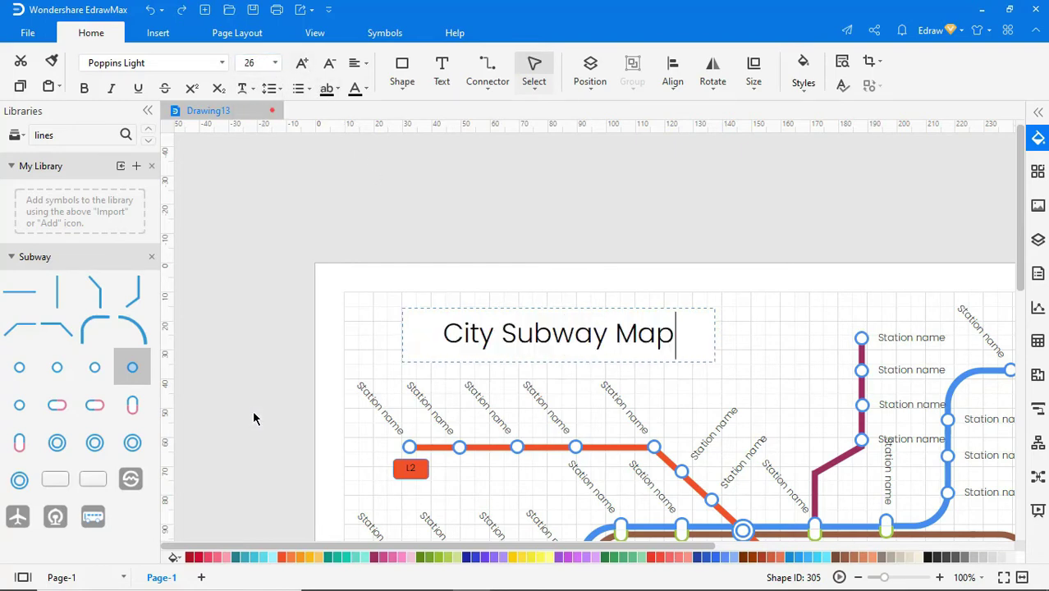
click(84, 88)
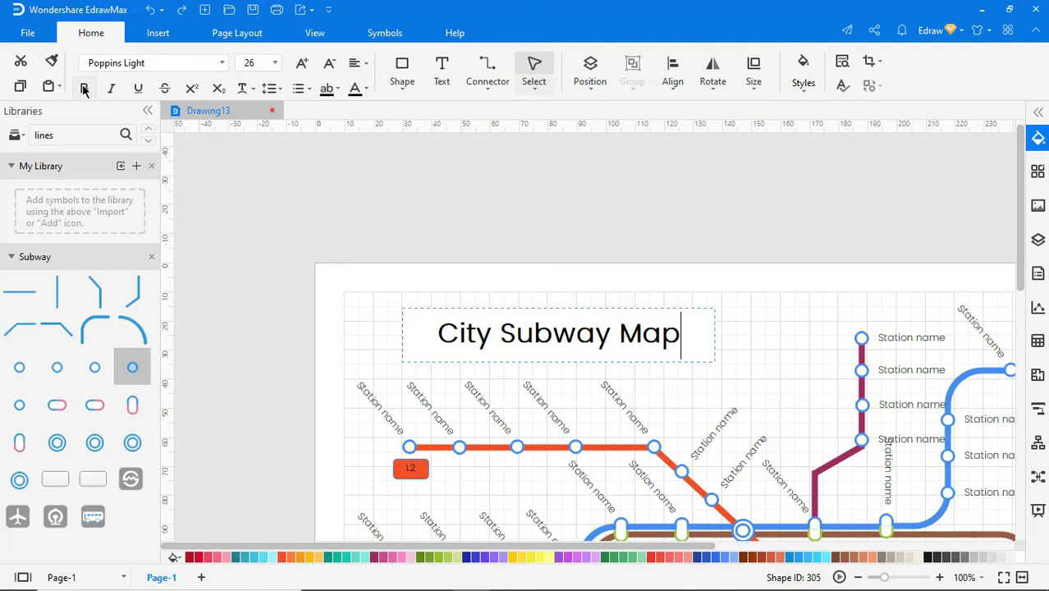
click(367, 89)
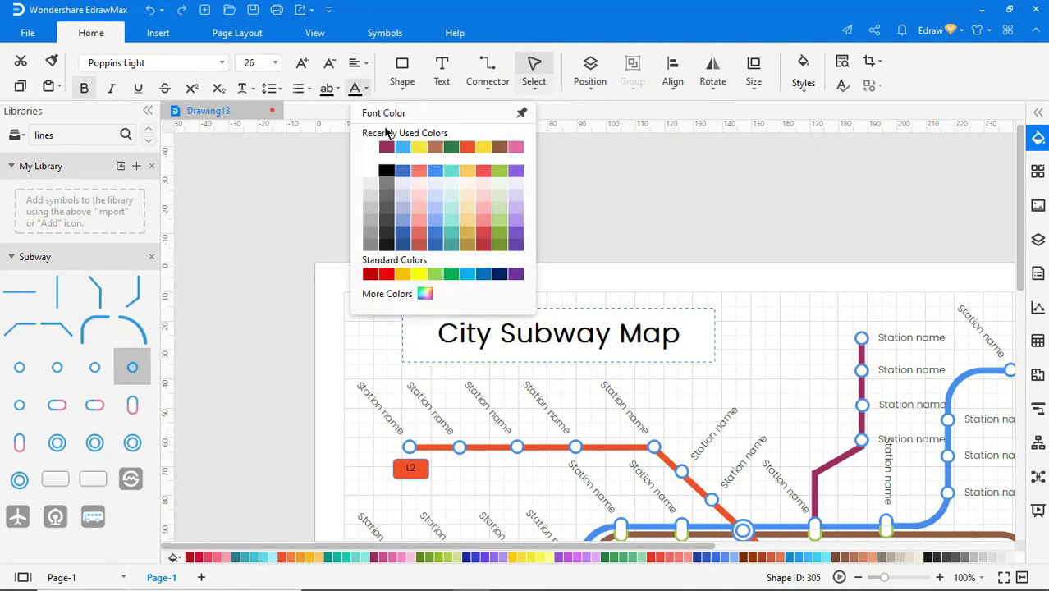
click(403, 147)
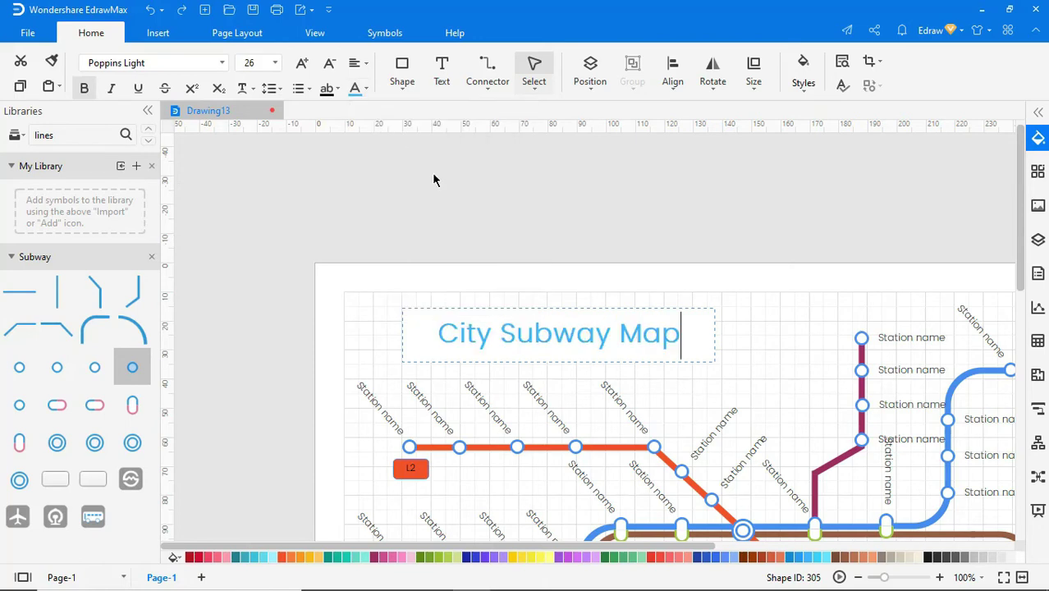
Move the title toward the map's top-left corner.
click(791, 313)
scroll(763, 314, down, 5)
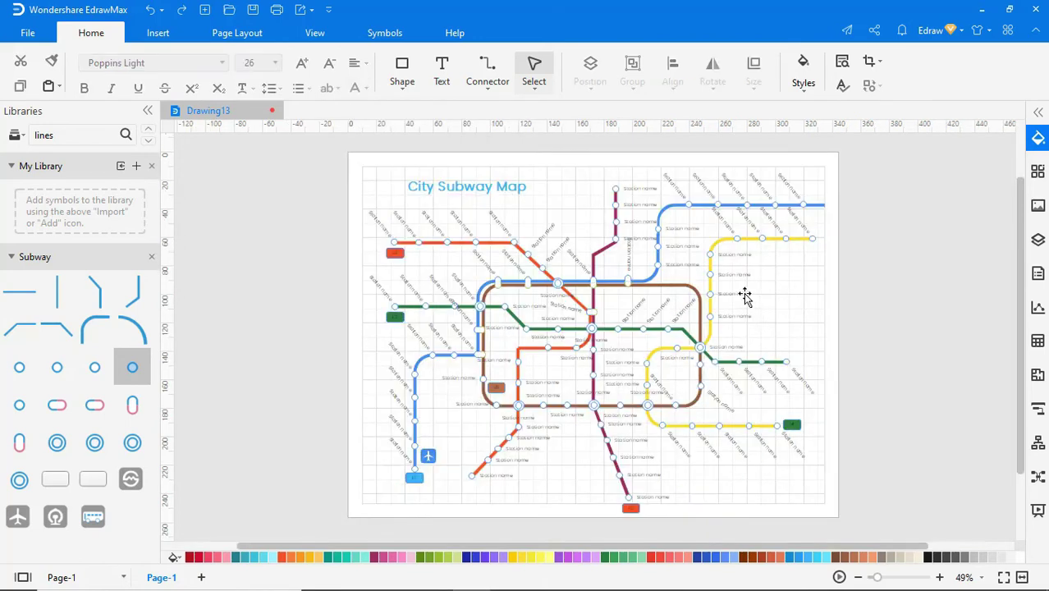
click(511, 182)
drag(434, 172, 409, 169)
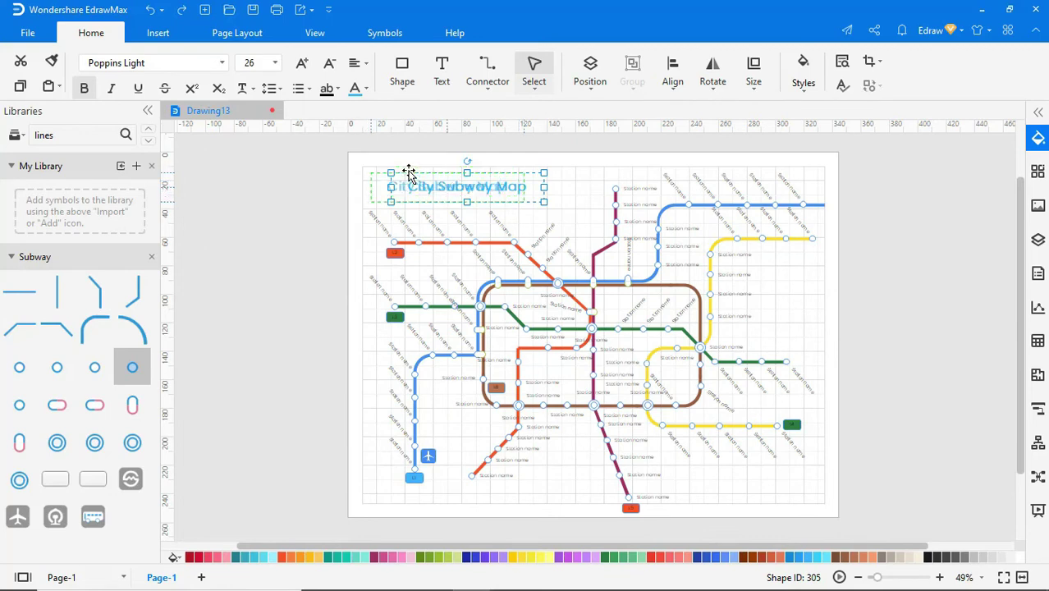
Set the page background to plain white and present the map full screen from the current page.
click(563, 206)
click(254, 36)
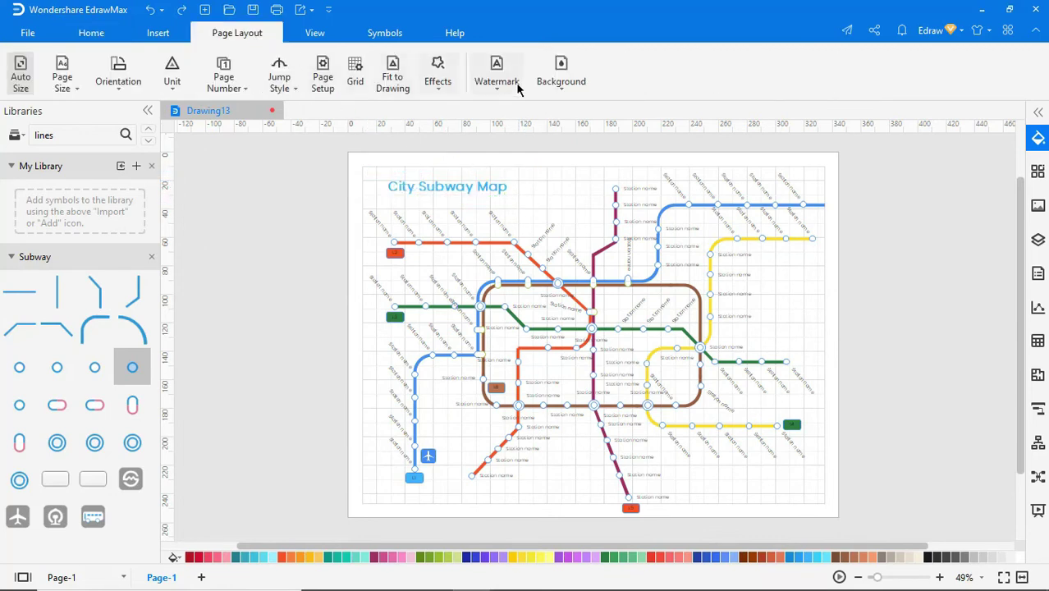
click(561, 76)
click(558, 160)
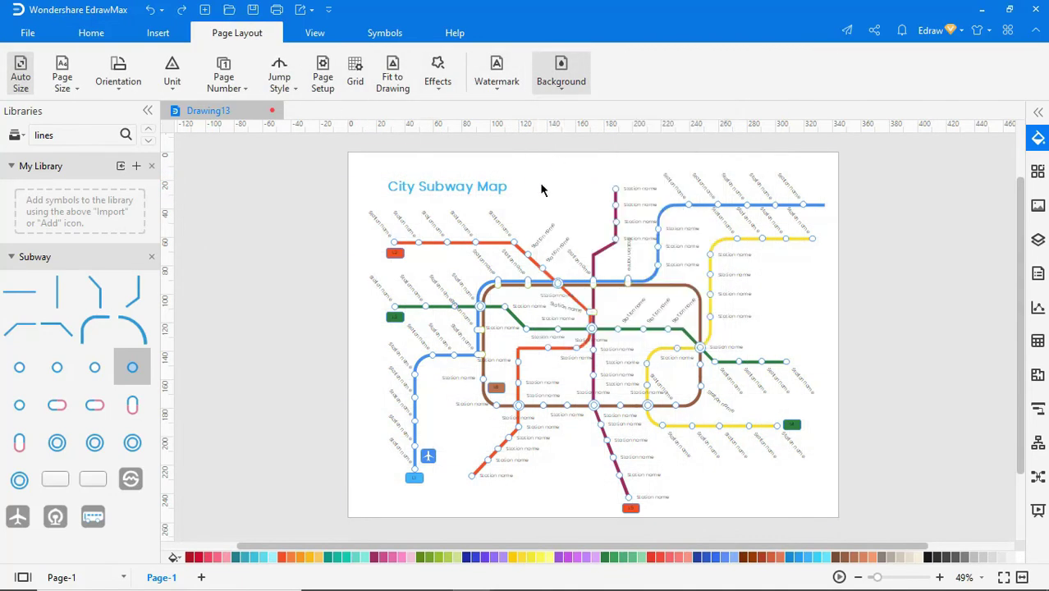
click(315, 33)
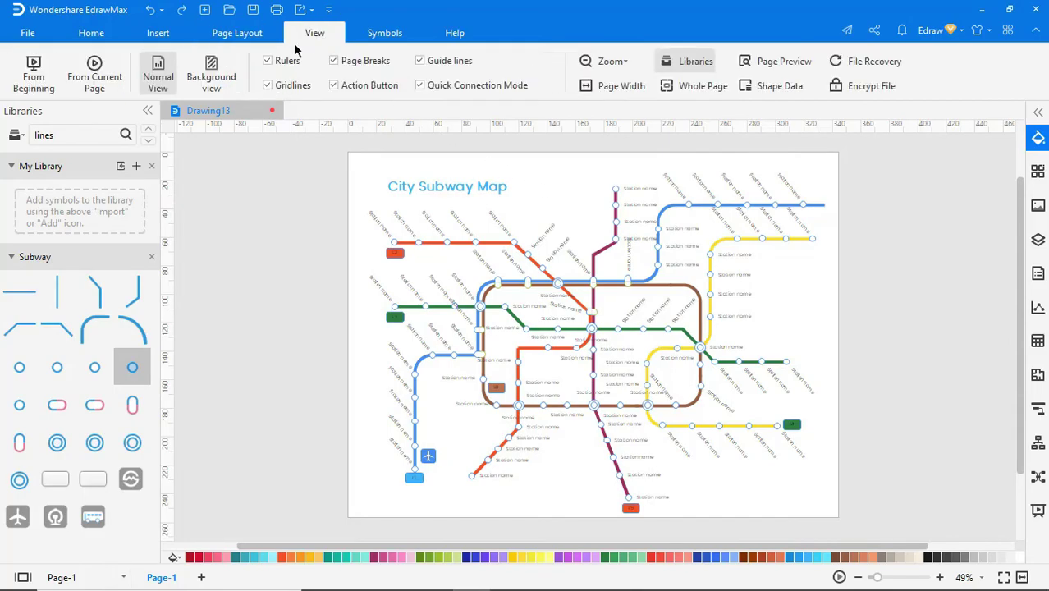